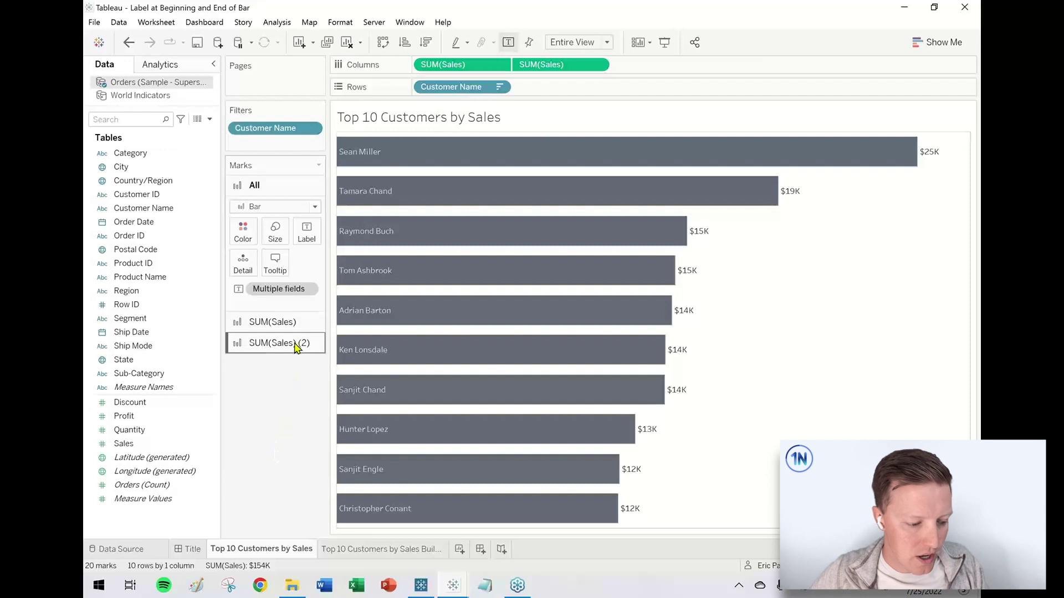
- Inspect a customer's bar, then switch to the Top 10 Customers by Sales Buildout sheet
click(358, 157)
click(358, 158)
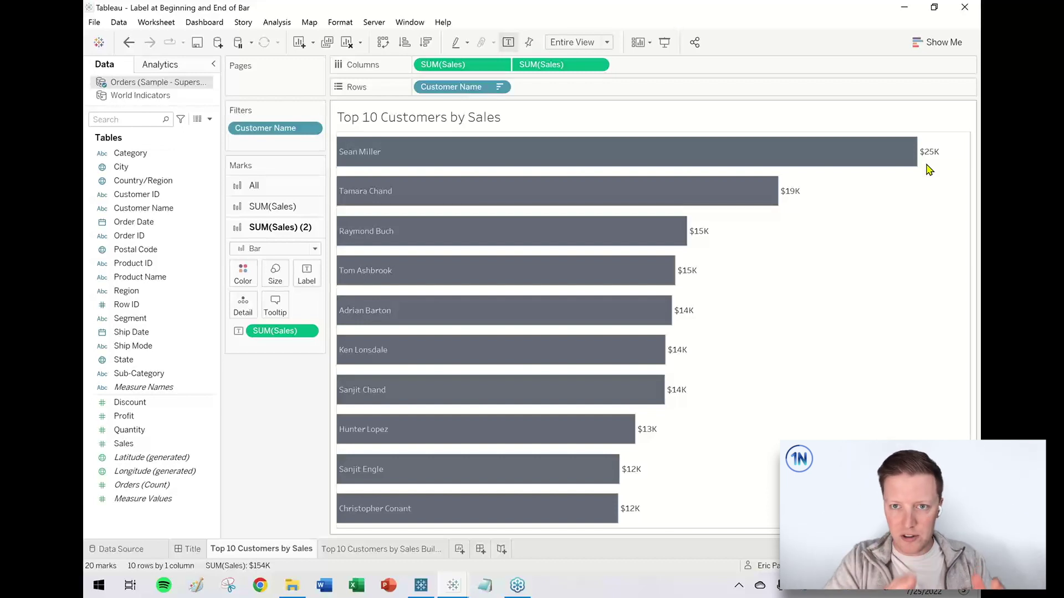
mouse_move(588, 525)
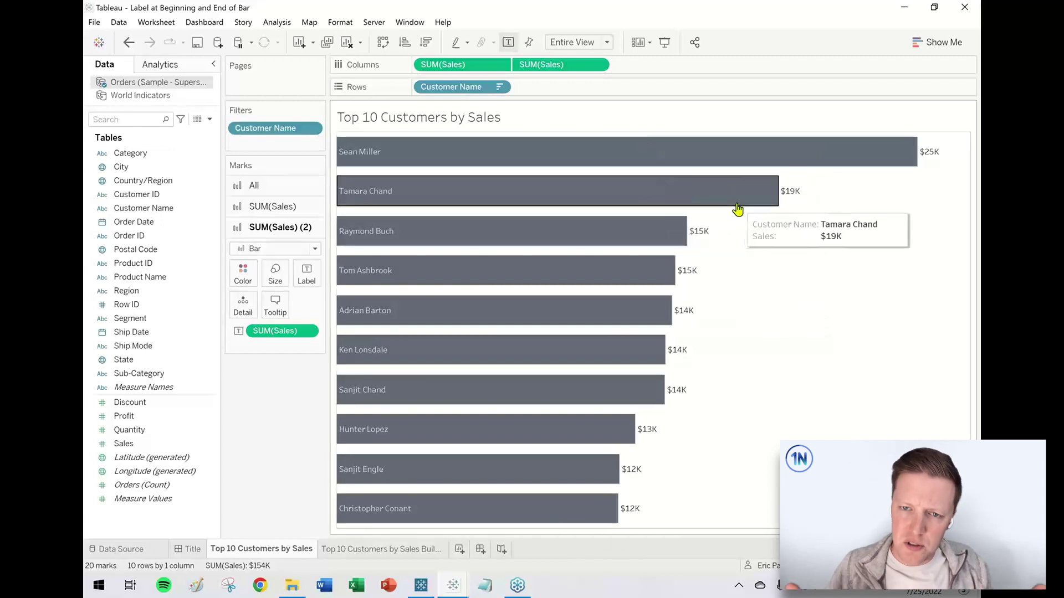
click(430, 551)
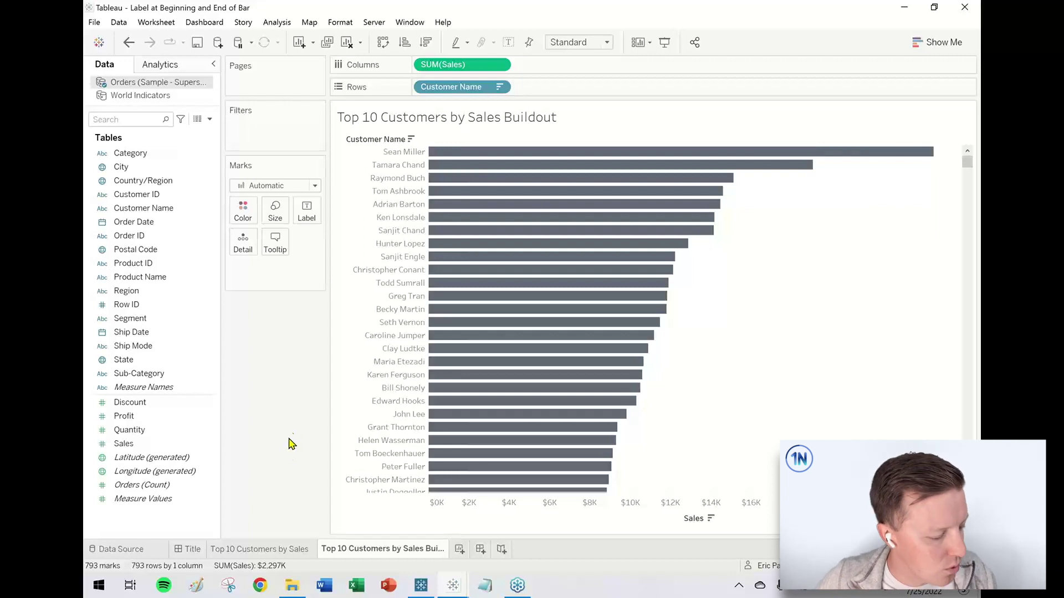
- Filter Customer Name to the top 10 customers by Sum of Sales
click(166, 209)
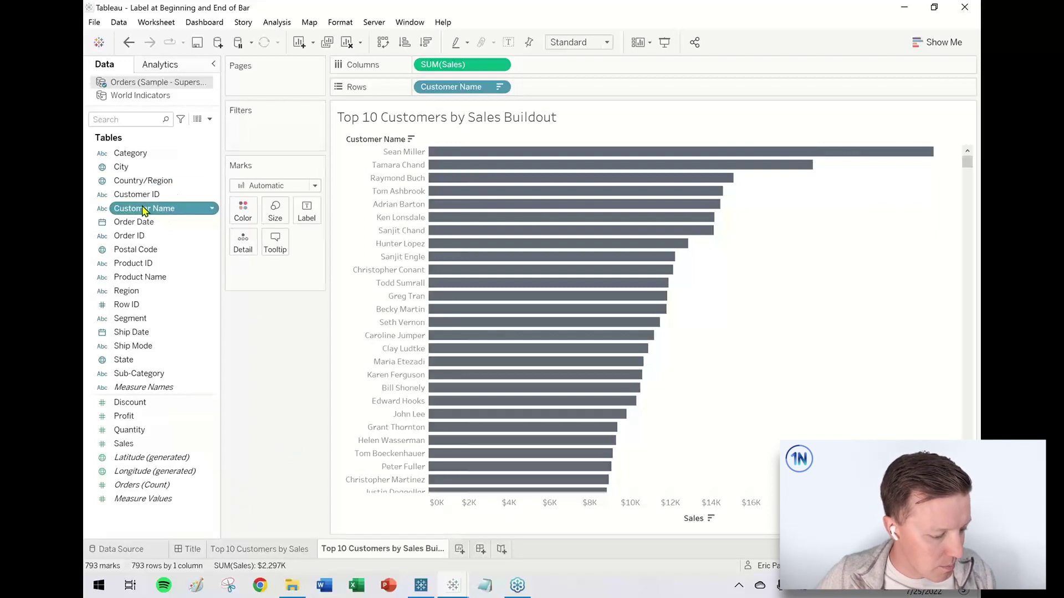
drag(133, 212, 250, 130)
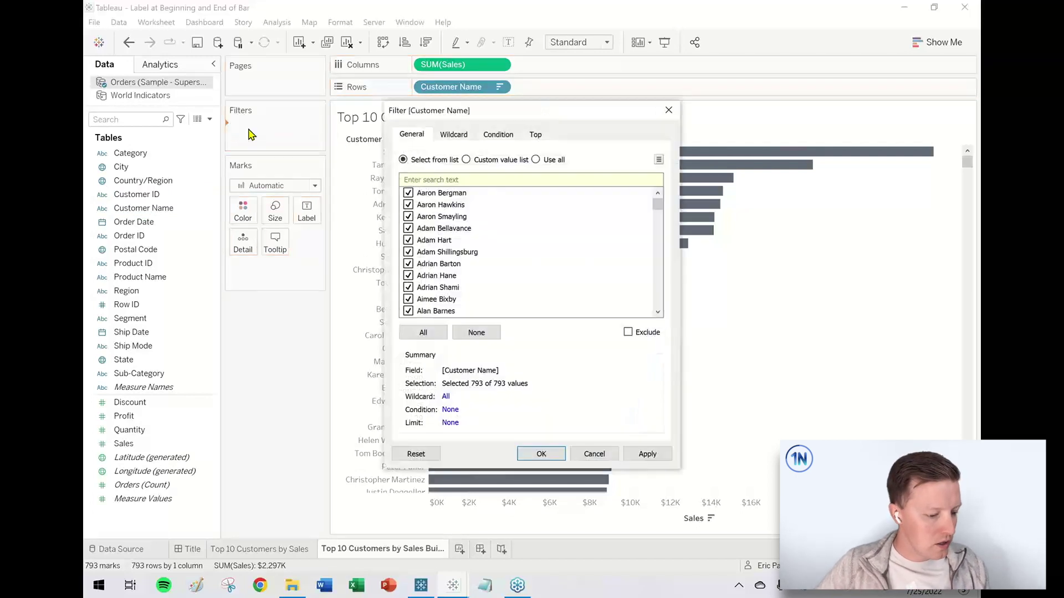
click(536, 136)
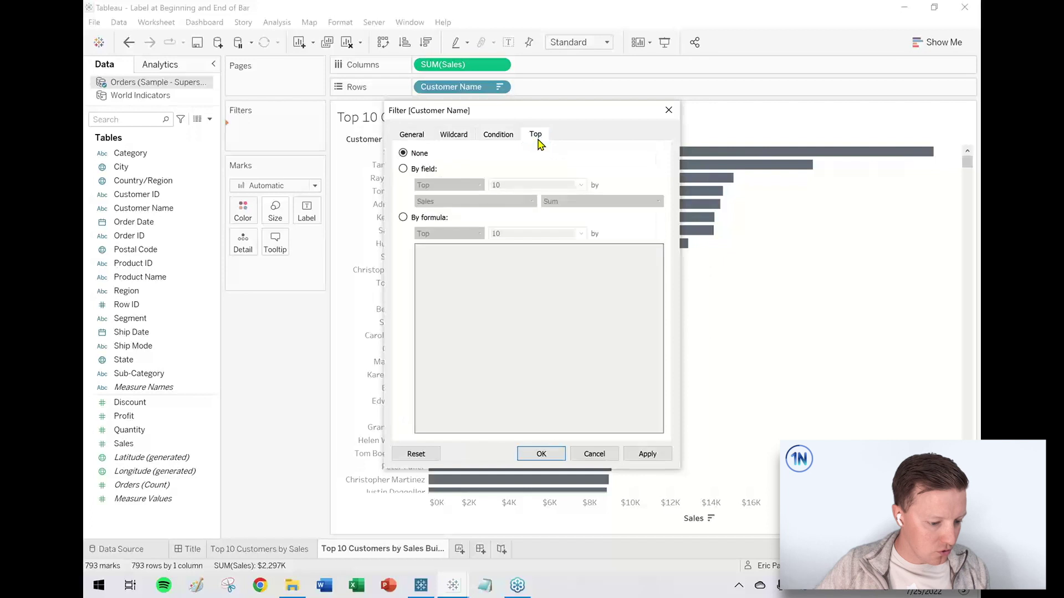
click(404, 171)
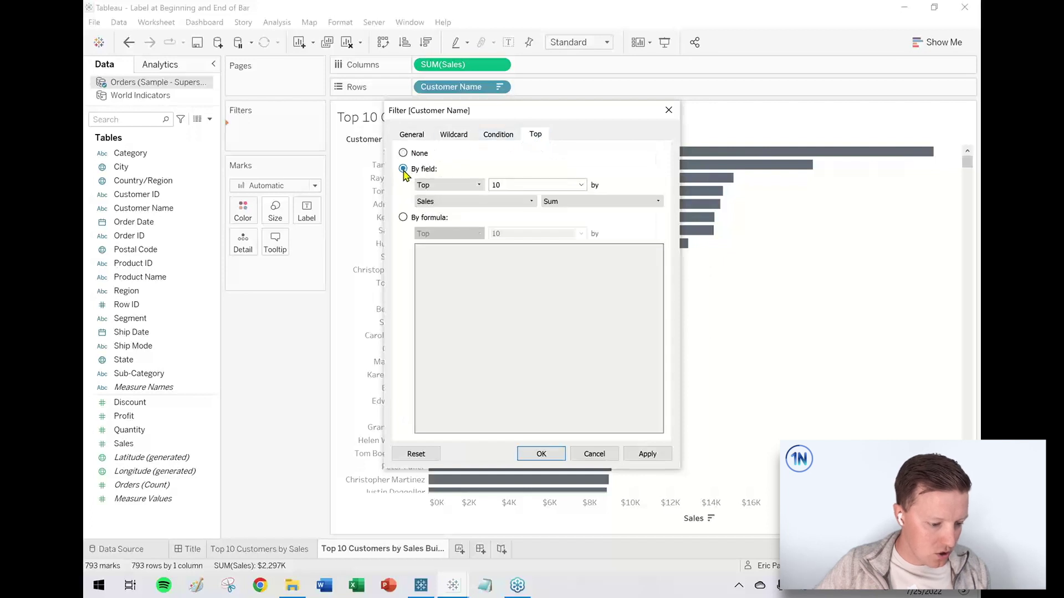
click(540, 455)
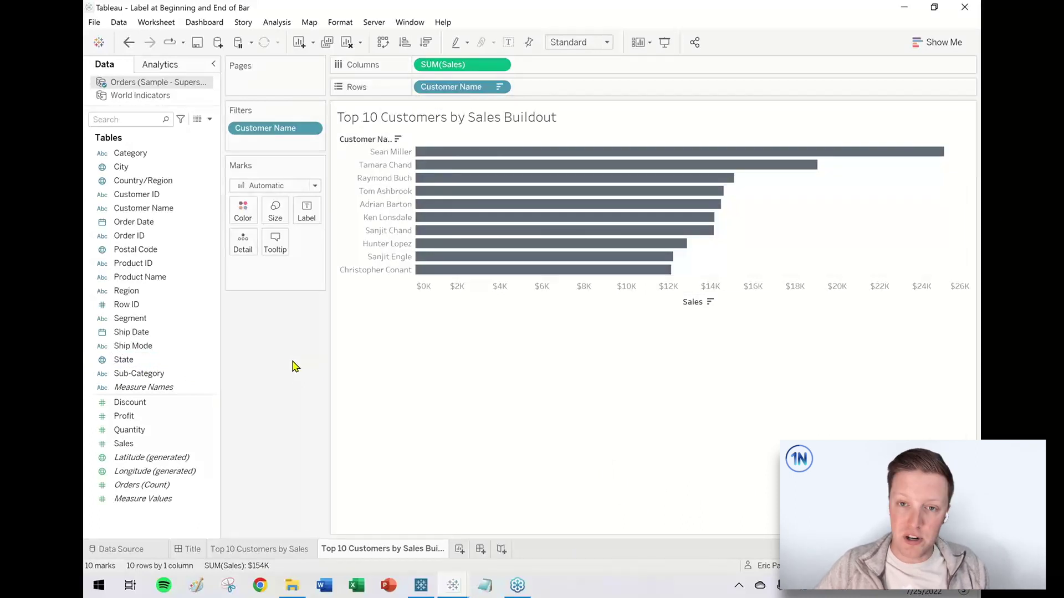
- Add Sales to Columns a second time and label the first SUM(Sales) pane with Customer Name
drag(147, 444, 618, 65)
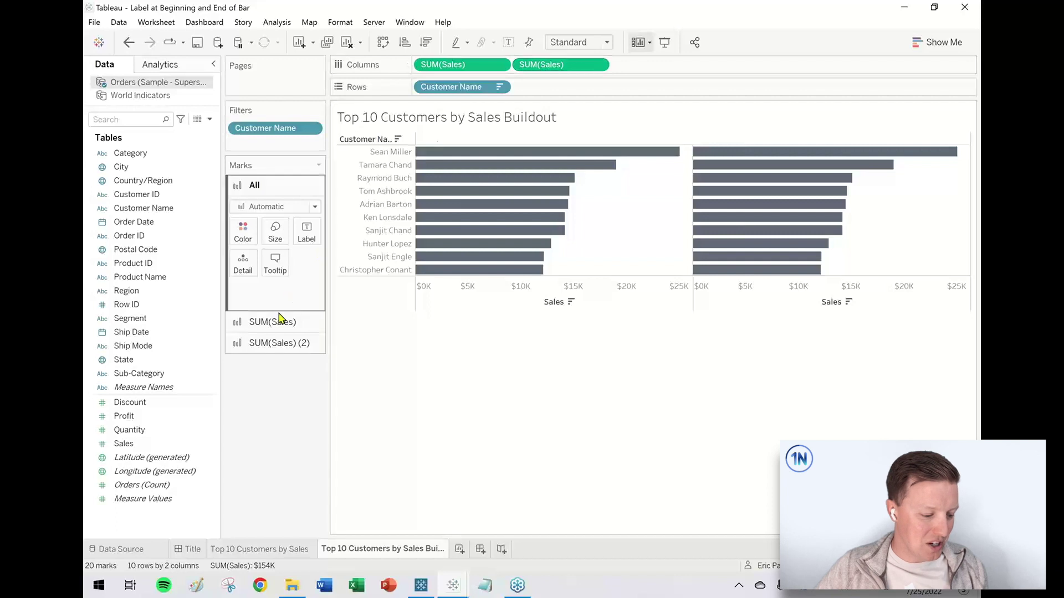
mouse_move(328, 296)
mouse_down()
mouse_move(198, 292)
mouse_move(193, 372)
mouse_move(336, 370)
mouse_move(356, 307)
mouse_move(326, 288)
mouse_up()
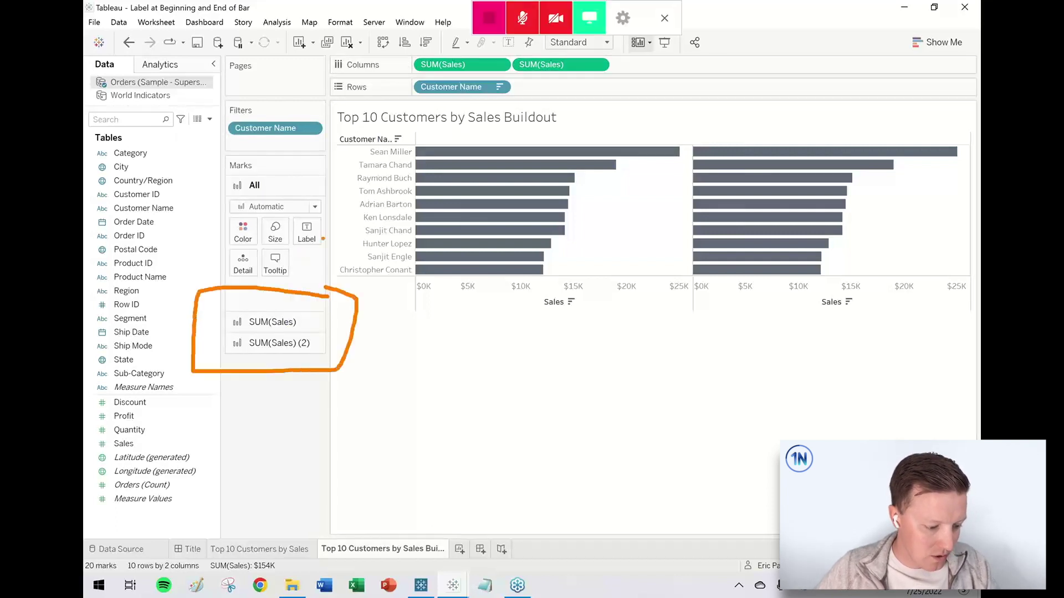
click(274, 322)
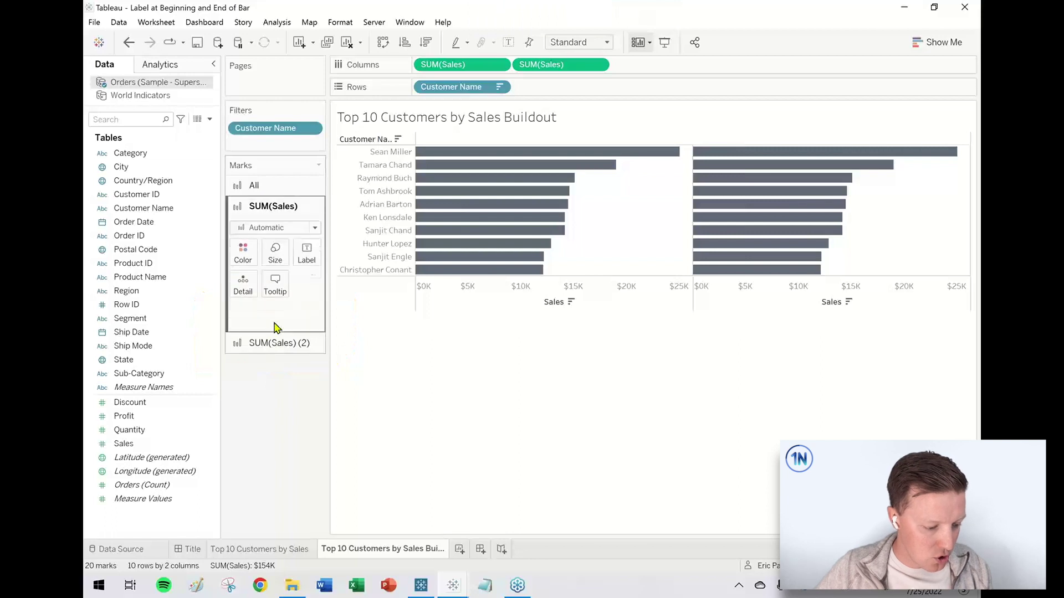
click(141, 209)
drag(140, 209, 306, 253)
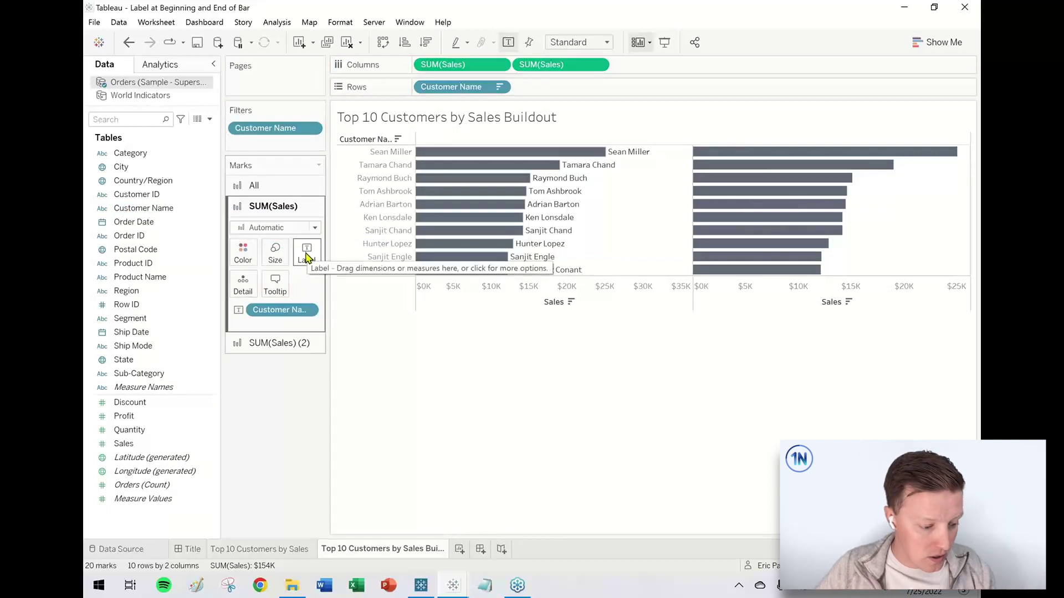
- Align the customer-name labels to the start of each bar
click(307, 256)
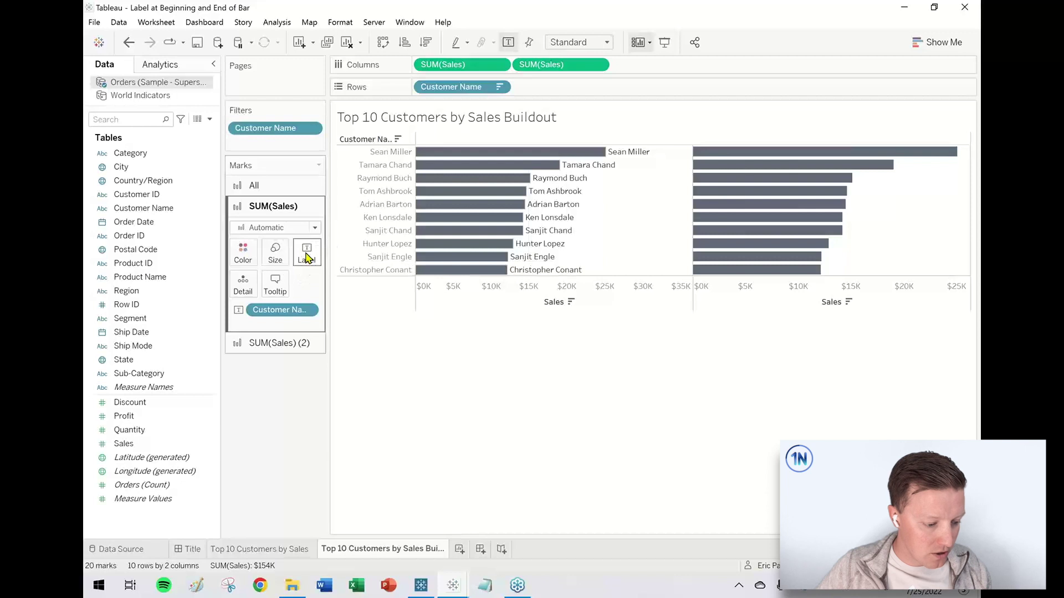
click(376, 356)
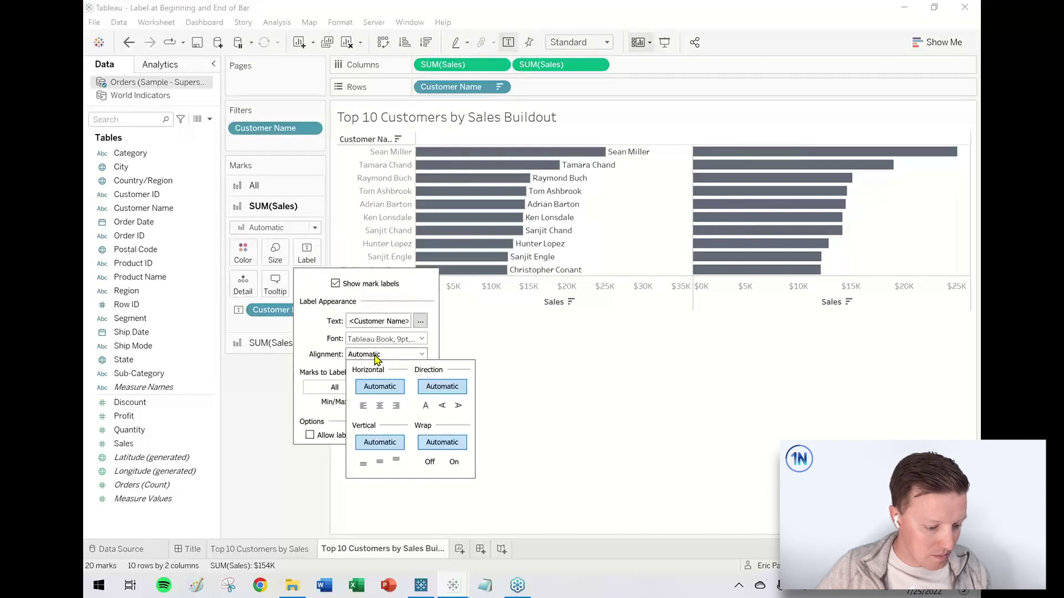
click(364, 406)
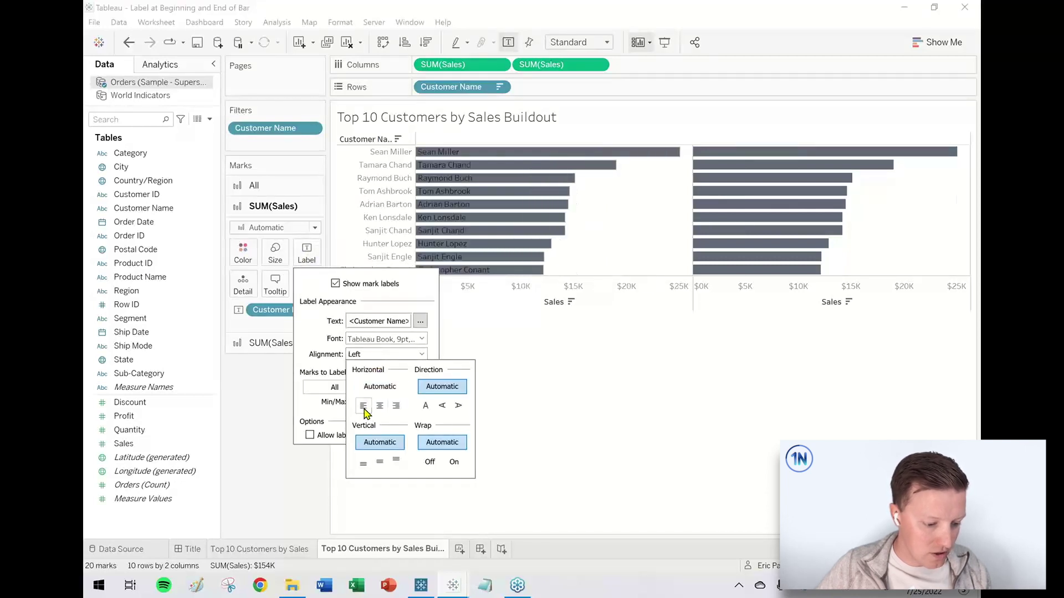
click(642, 388)
- Change the view fit from Standard to Entire View
mouse_move(450, 228)
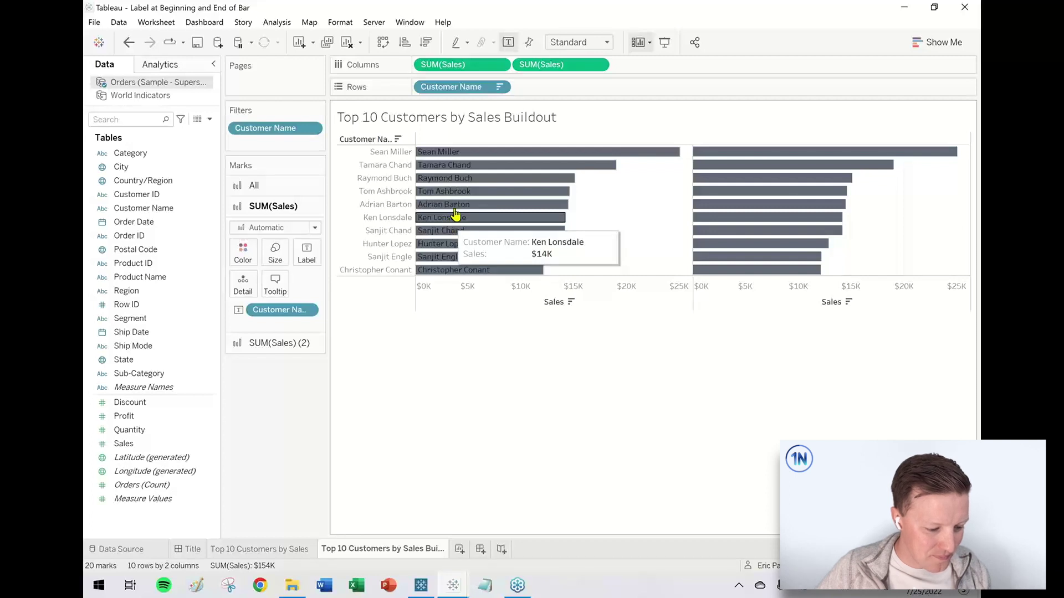
click(582, 43)
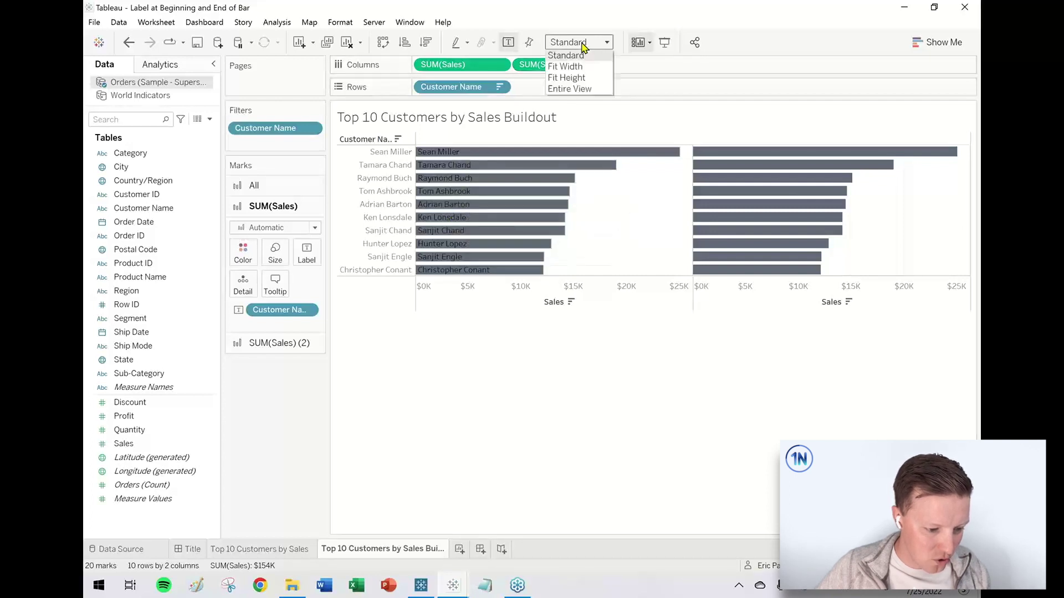
click(569, 90)
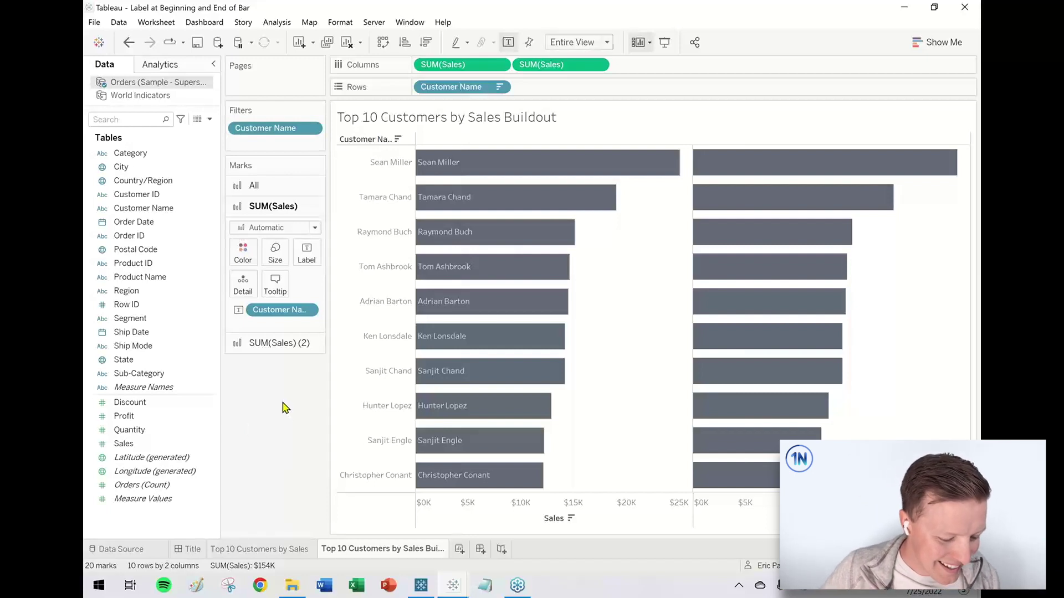
- Add Sales as the label on the SUM(Sales) (2) marks card, showing values at bar ends
click(270, 344)
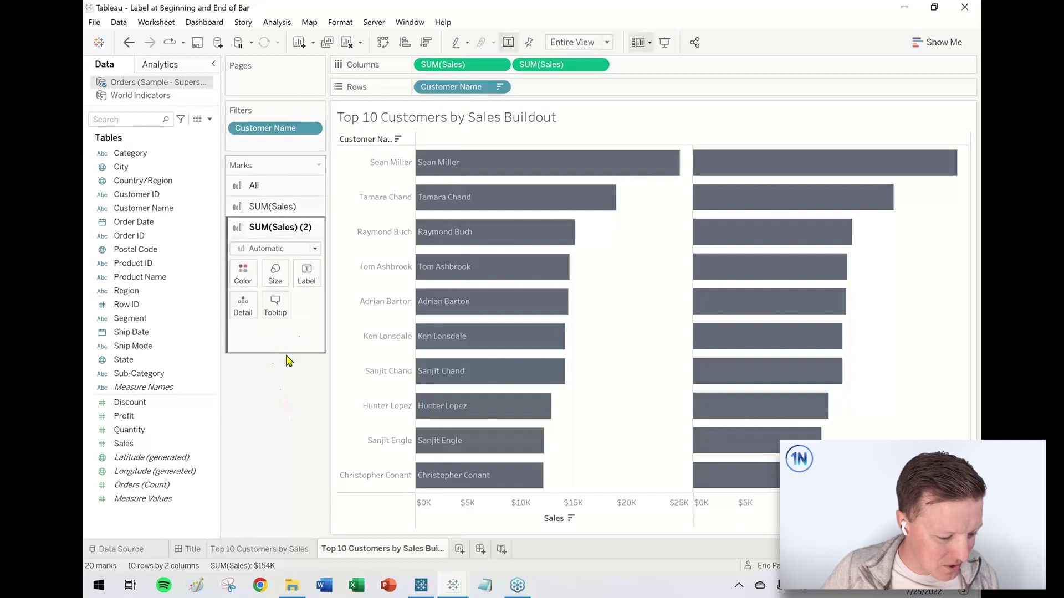
click(133, 450)
drag(127, 447, 302, 282)
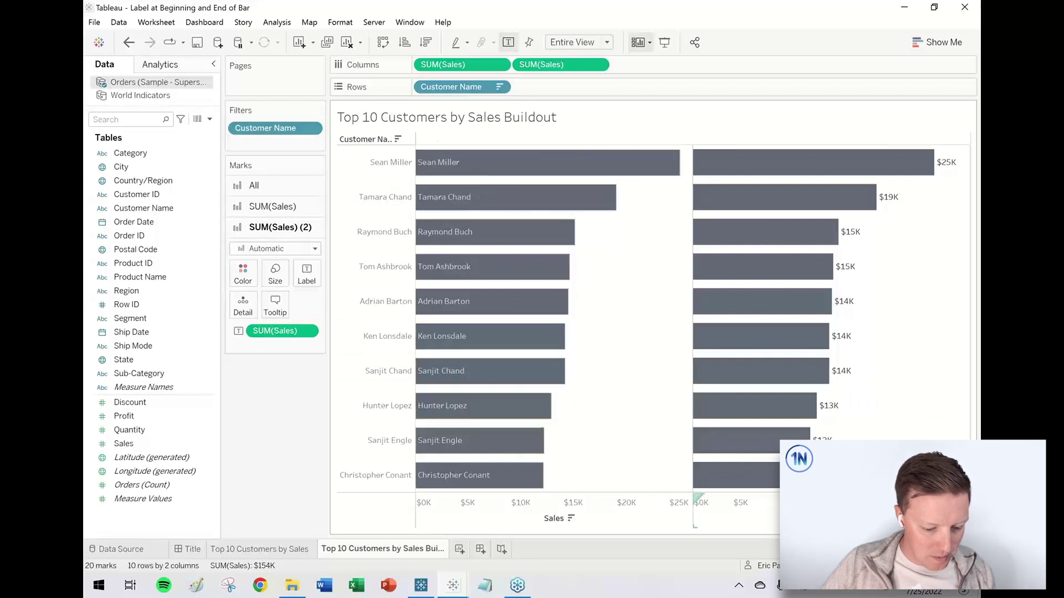
click(740, 494)
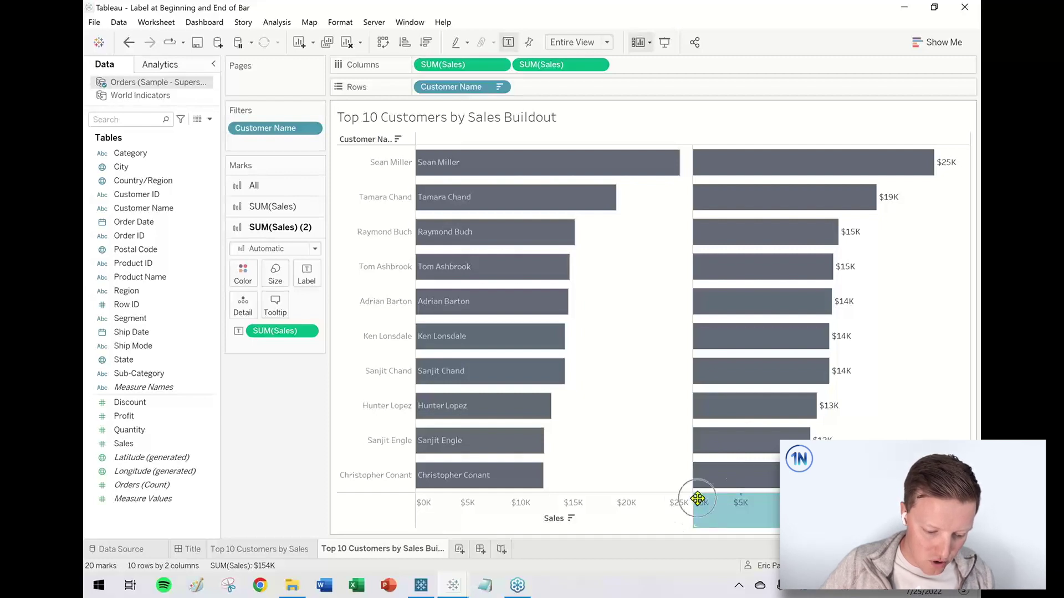
- Combine the two Sales panes into a dual axis and set All marks to Bar
drag(697, 497, 584, 156)
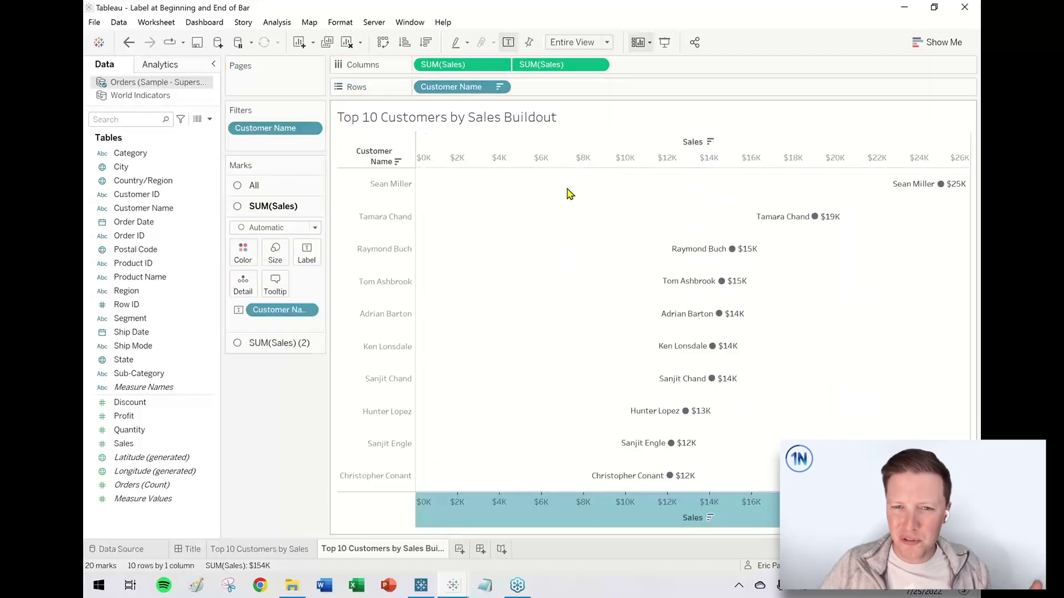
click(252, 186)
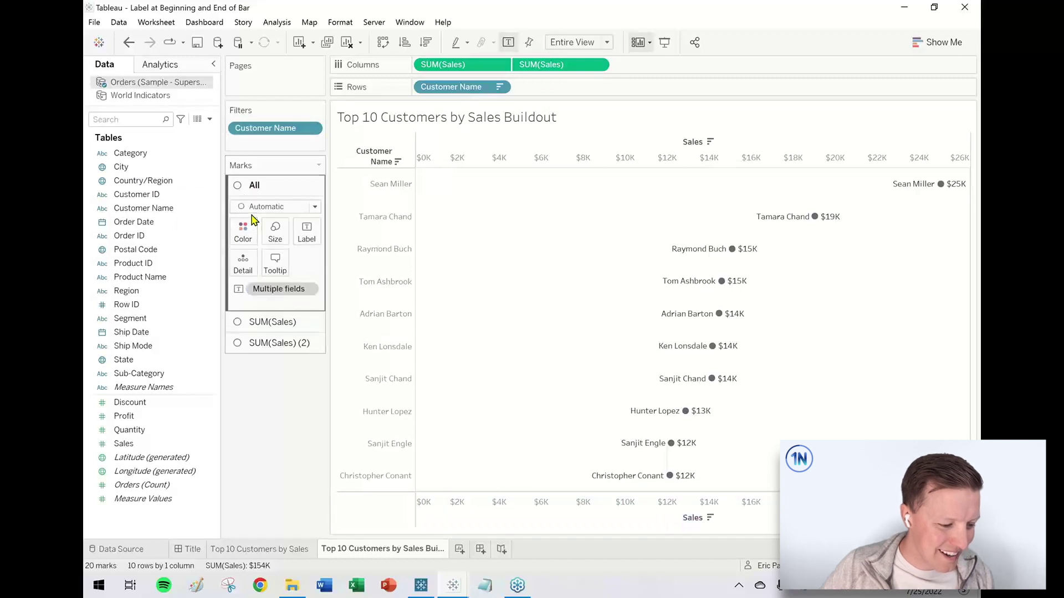
click(255, 208)
click(252, 236)
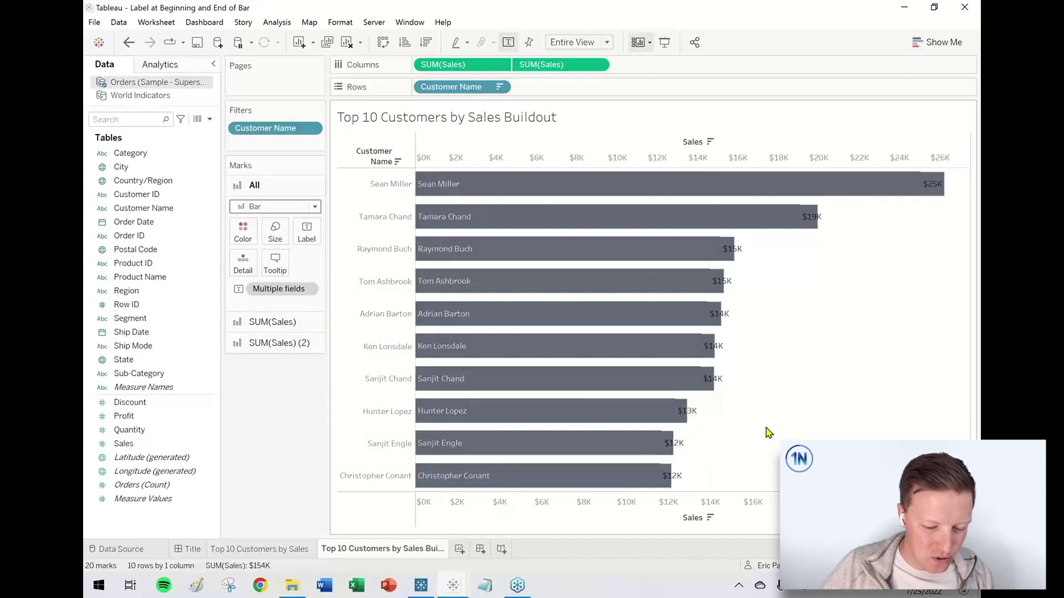
- Synchronize the two Sales axes and hide the top axis header
right_click(616, 160)
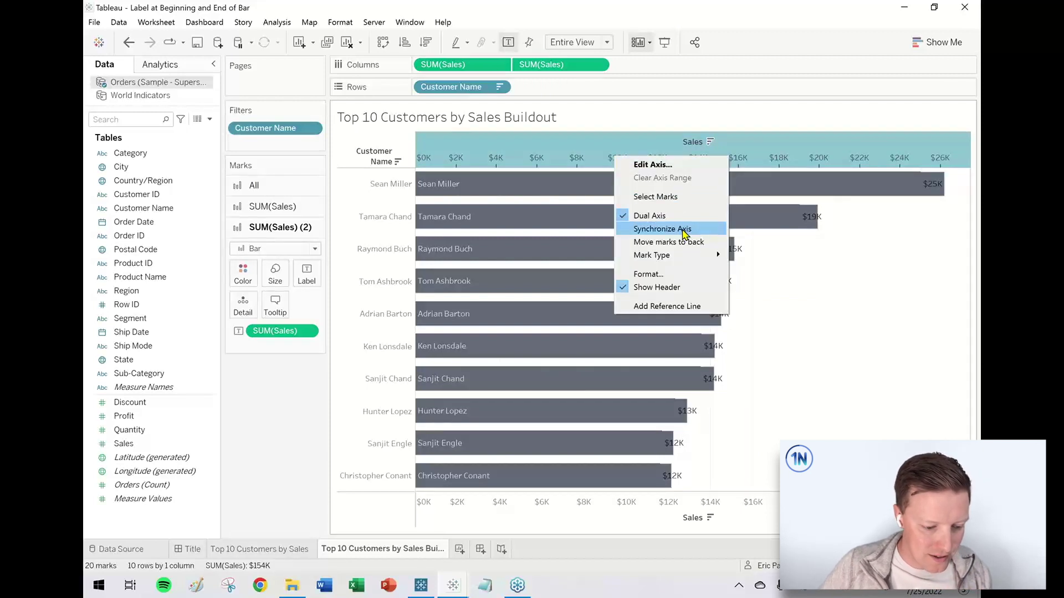
click(683, 229)
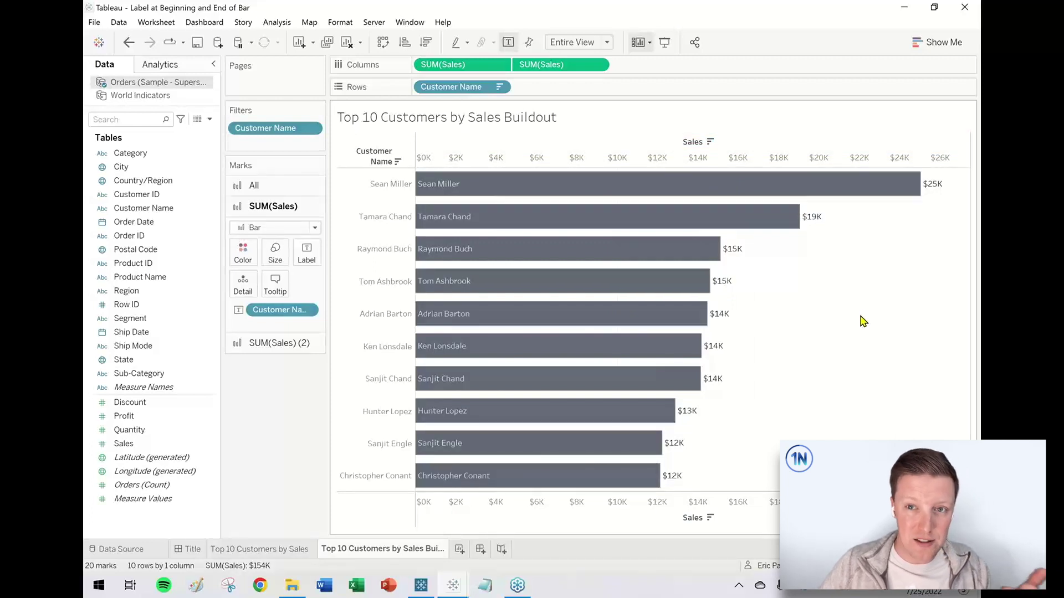
right_click(630, 161)
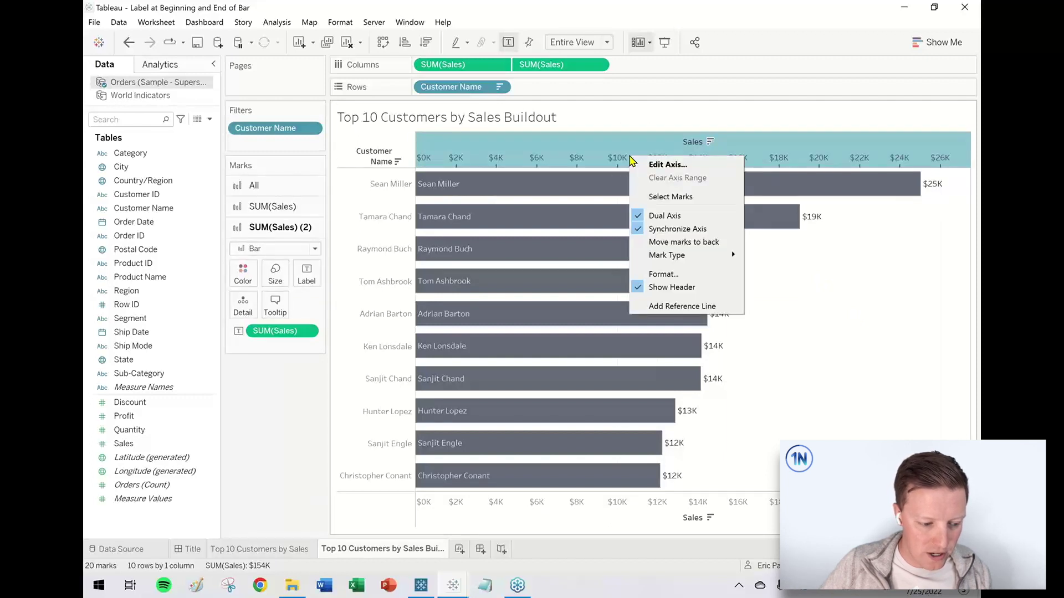
click(694, 287)
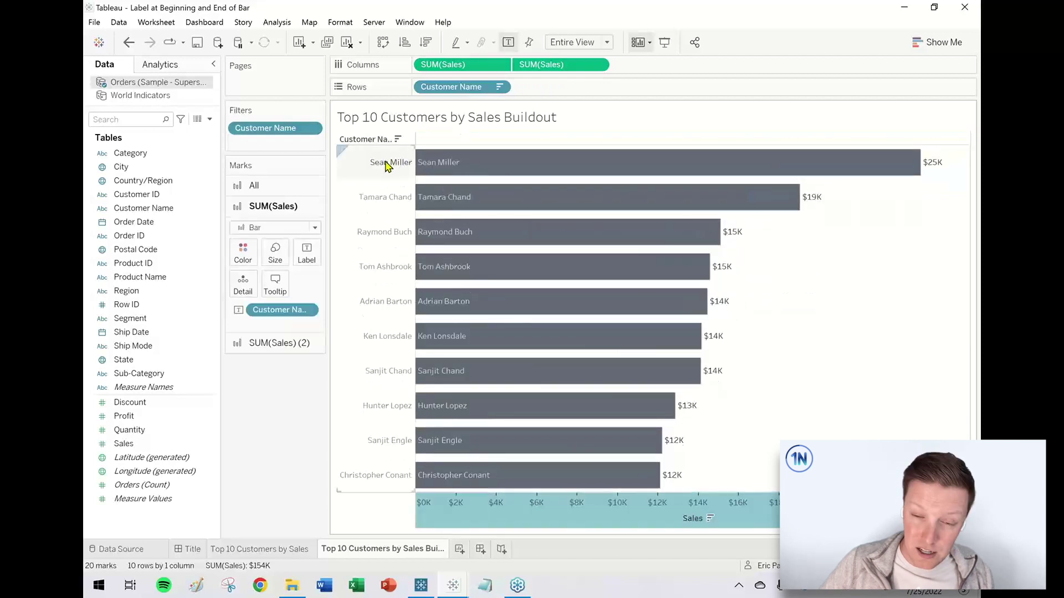
- Hide the Customer Name row headers and the bottom Sales axis header
right_click(453, 90)
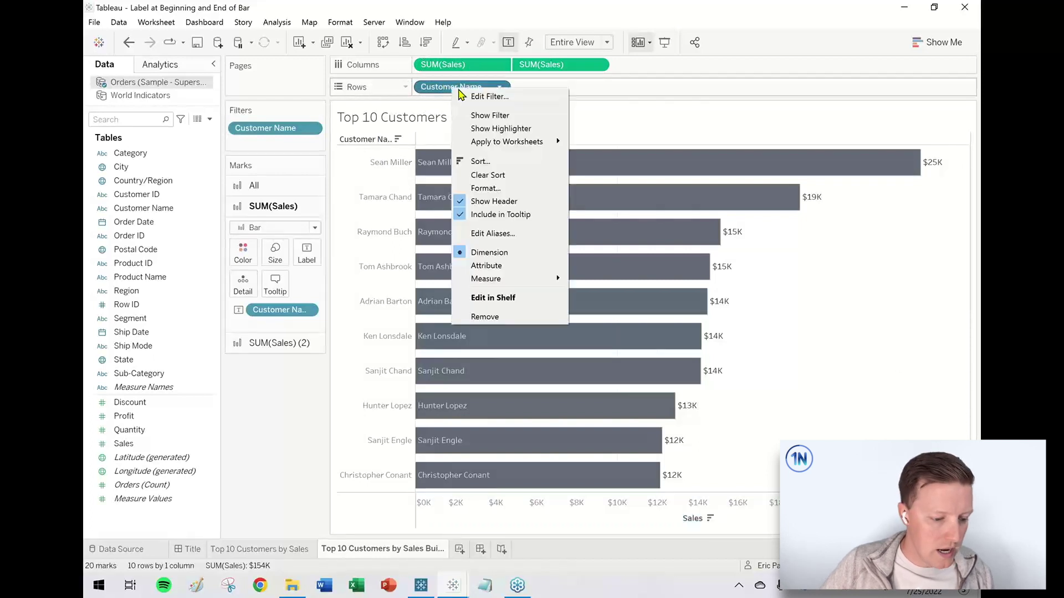
click(510, 201)
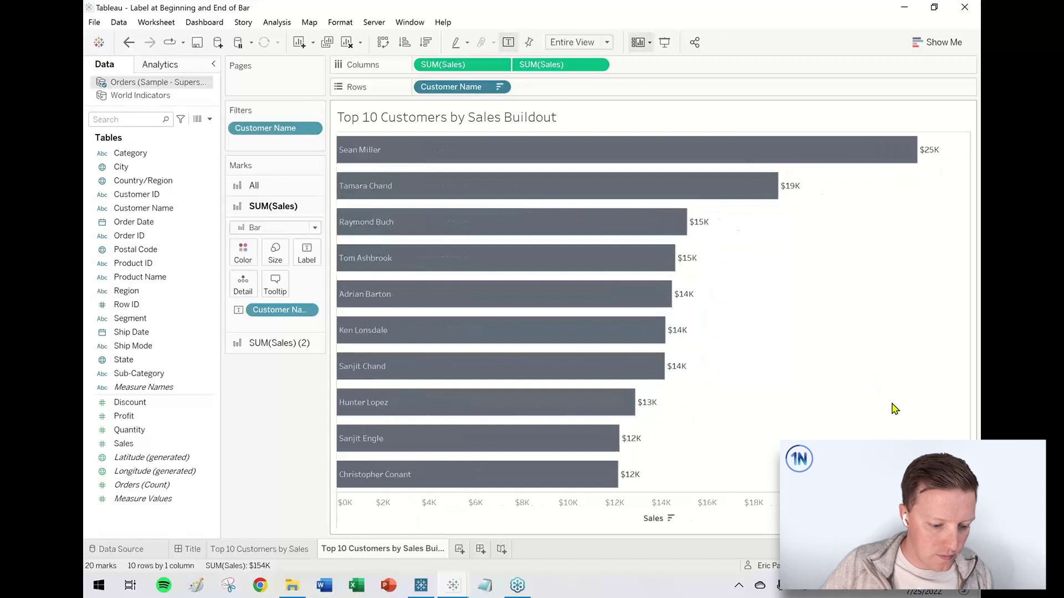
right_click(765, 512)
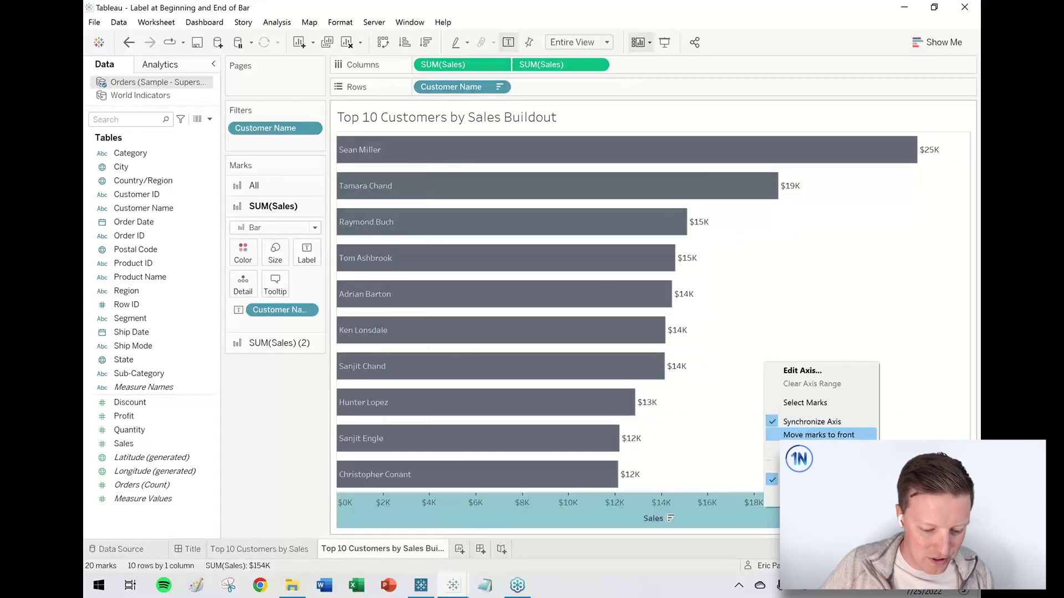
click(809, 479)
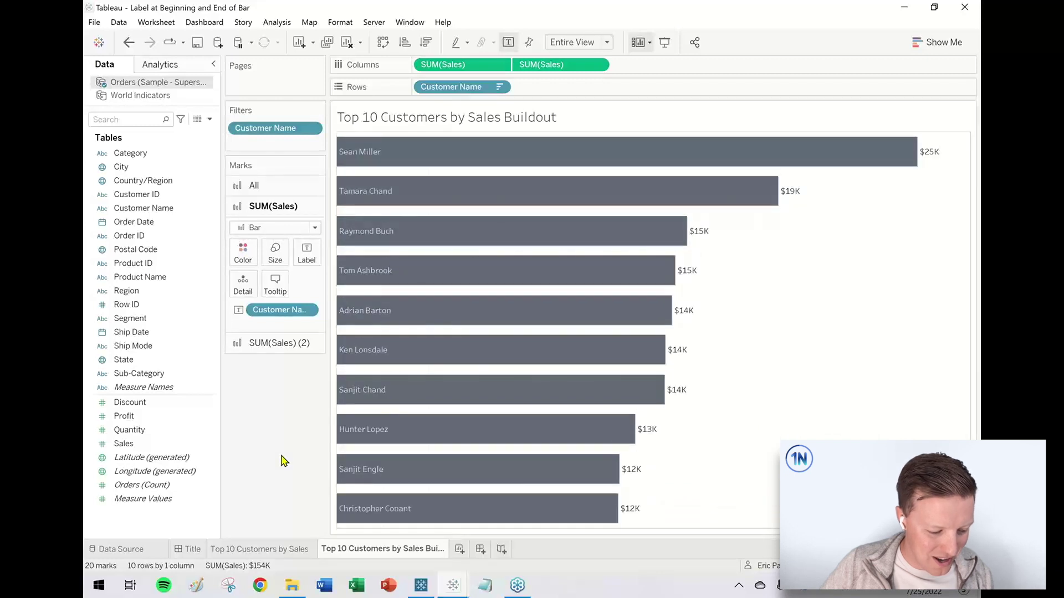